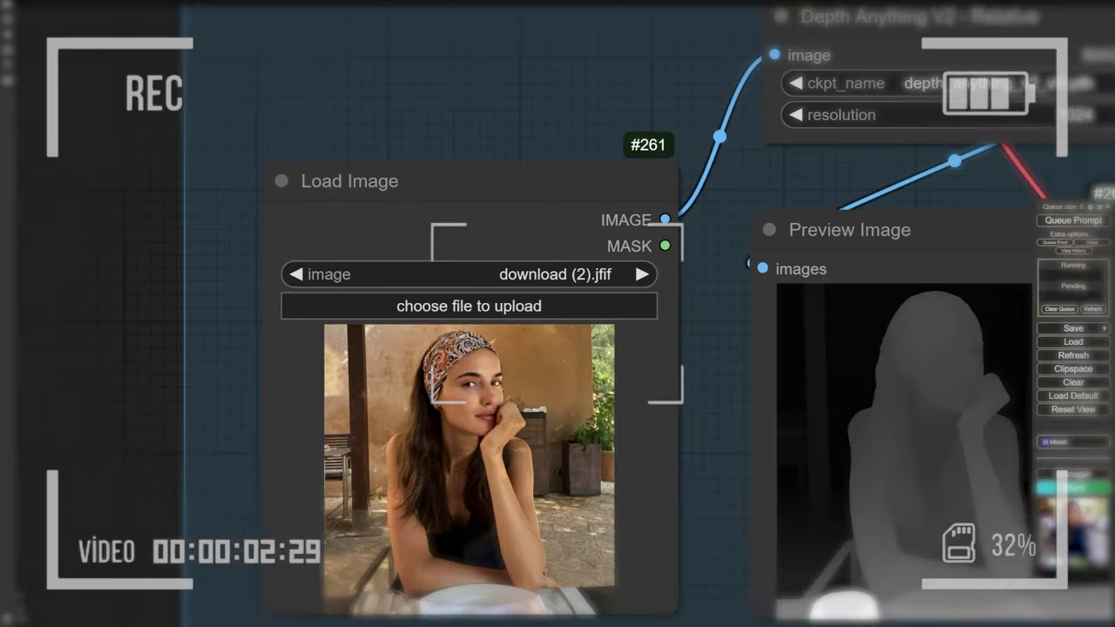
Pan across the AICONOMIST_FLUX_DEPTH_CONTROLNET_V1 workflow to spot its red undefined nodes.
left_click_drag(709, 459, 558, 433)
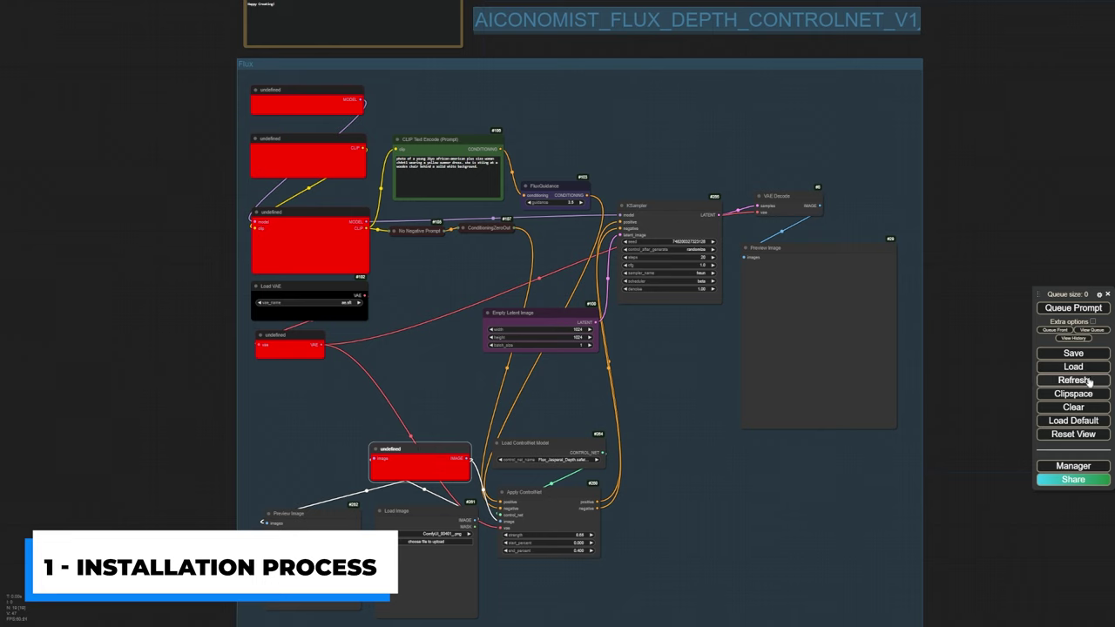
In Manager's Install Missing Custom Nodes list, select all four missing custom nodes.
left_click(1073, 466)
left_click(550, 250)
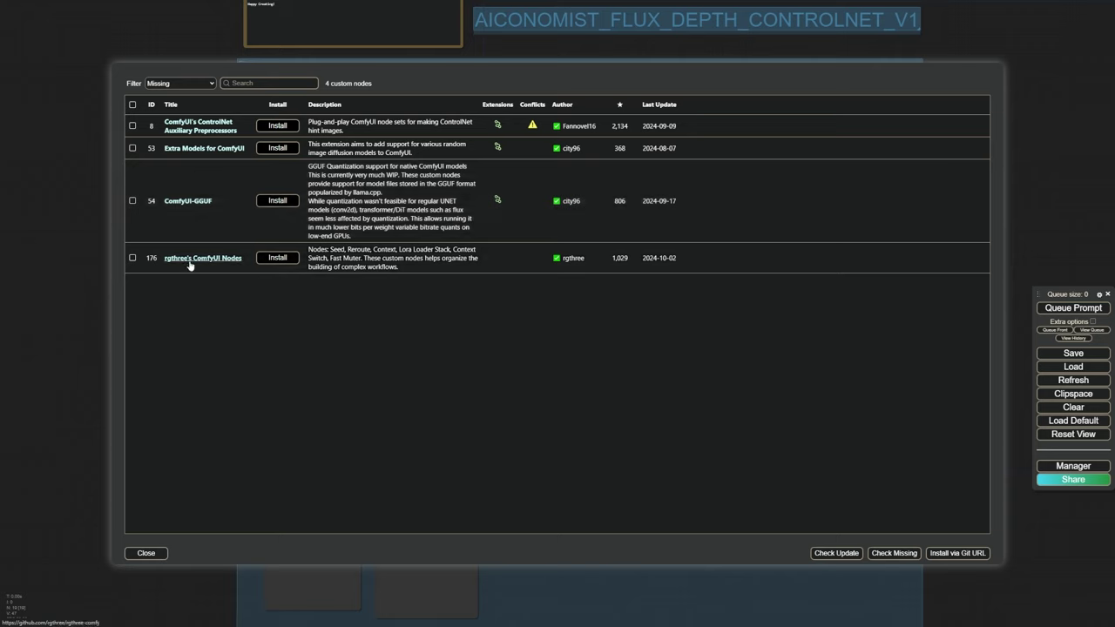
left_click(132, 105)
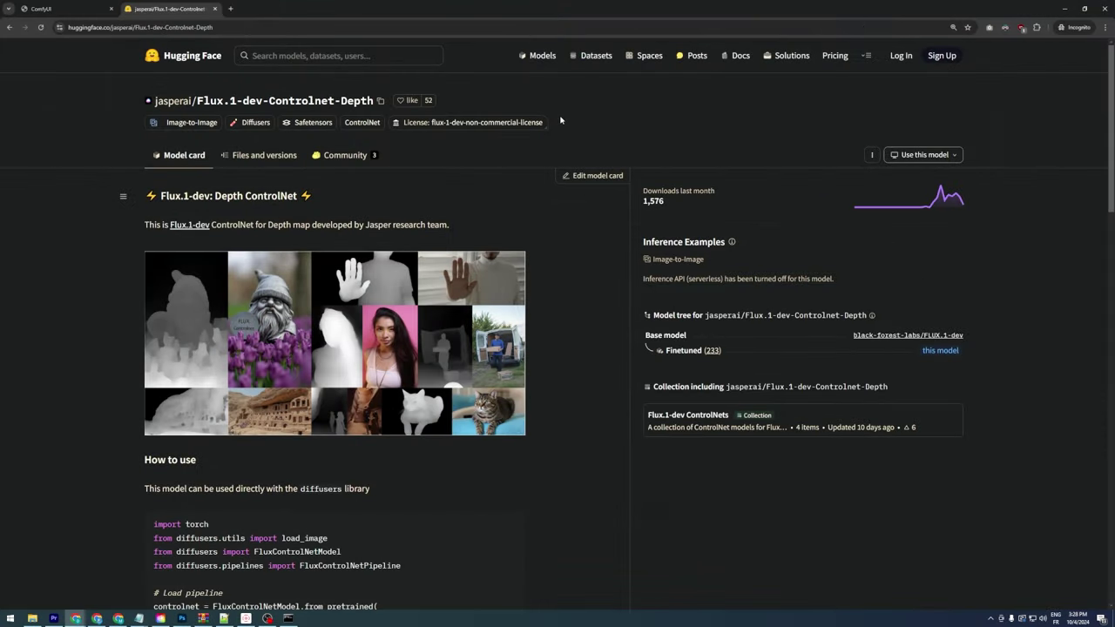
scroll(560, 120, "down", 2)
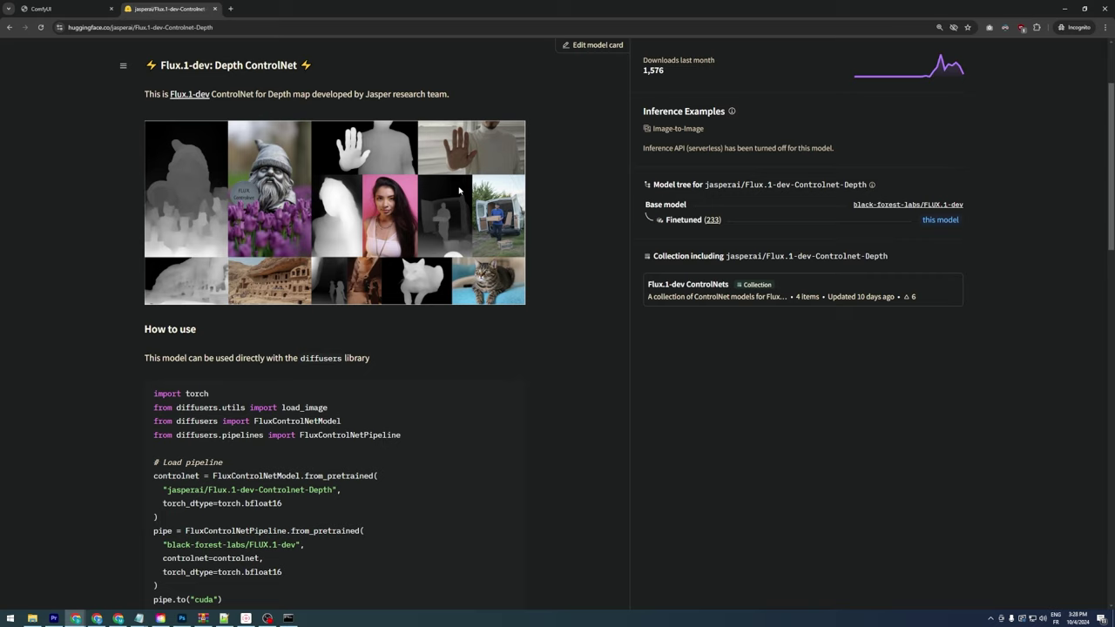
Scroll to the model's file list and bring up link options for diffusion_pytorch_model.safetensors.
scroll(459, 190, "down", 4)
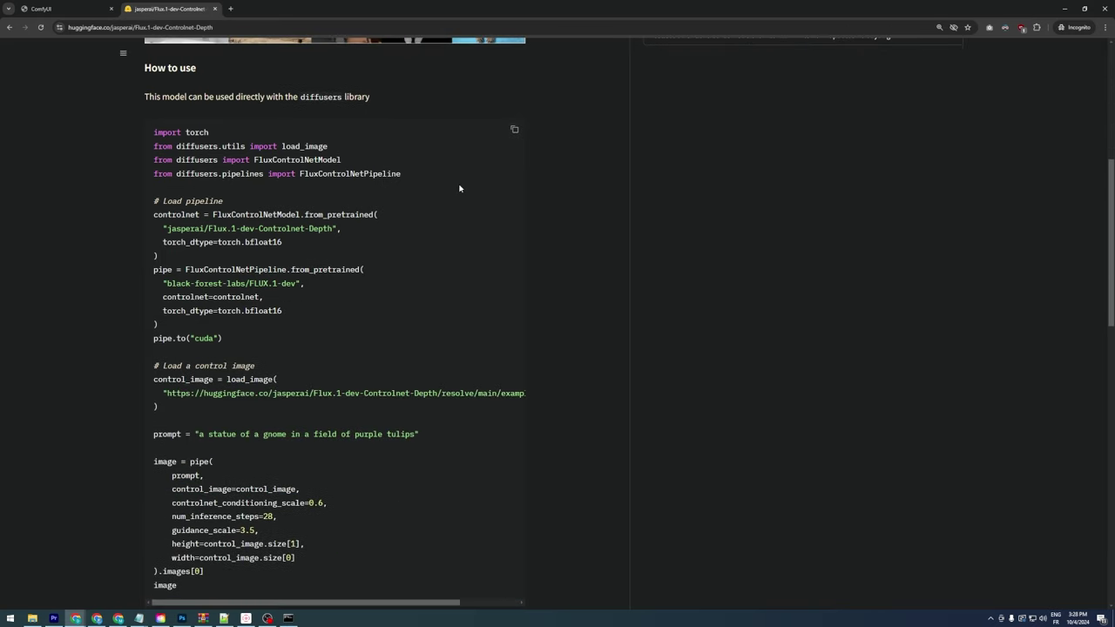
scroll(459, 188, "down", 5)
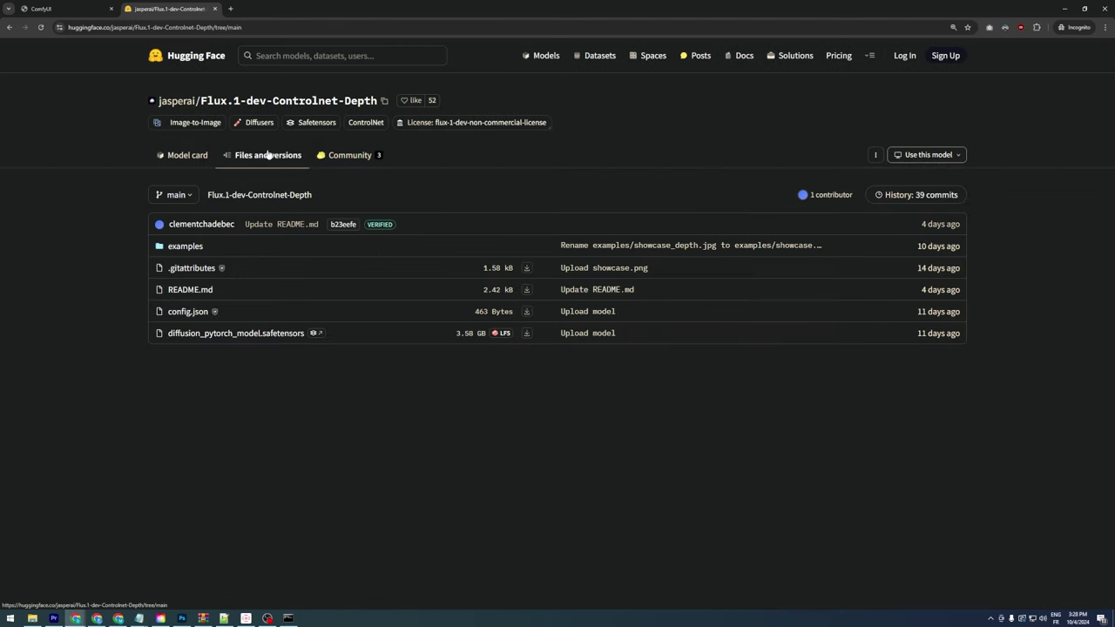
right_click(527, 339)
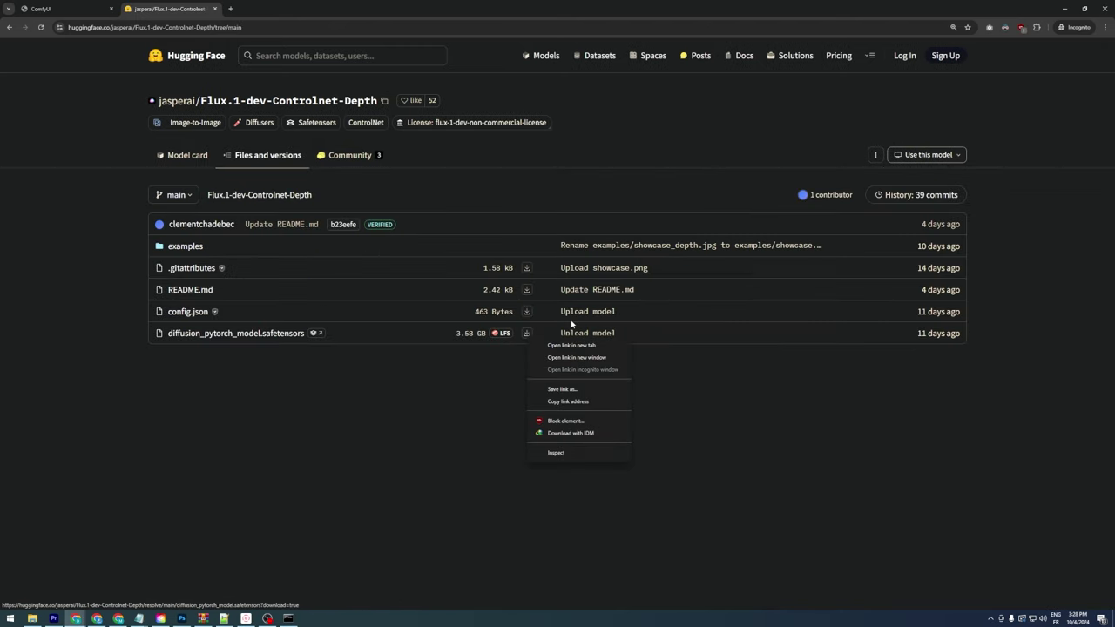
Save the depth model into models\controlnet with its file name replaced by a Flux name.
left_click(562, 390)
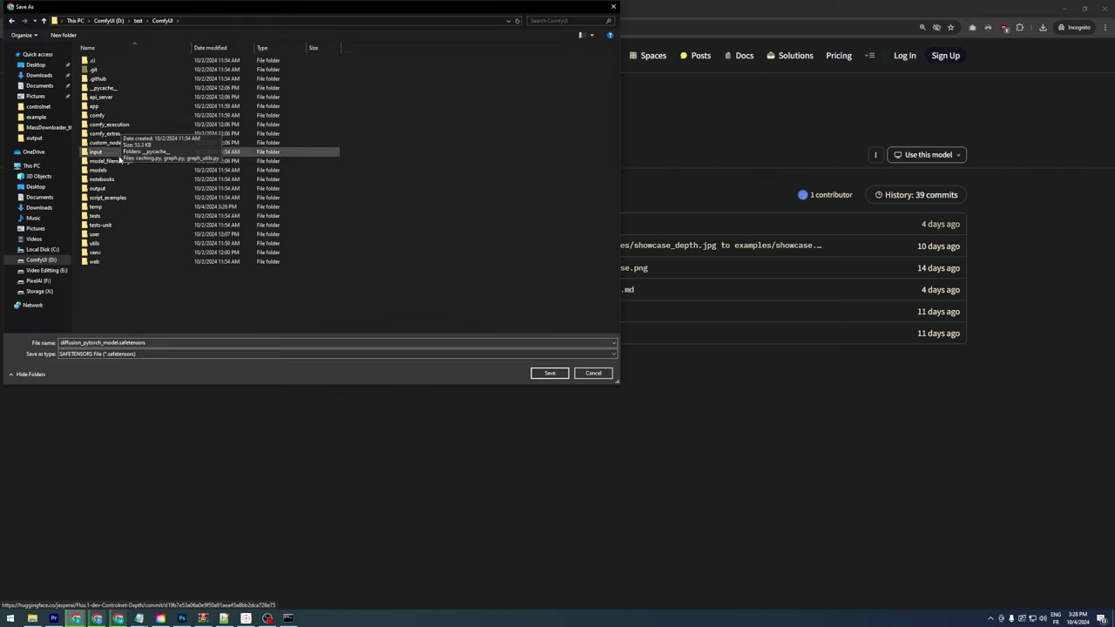
double_click(111, 171)
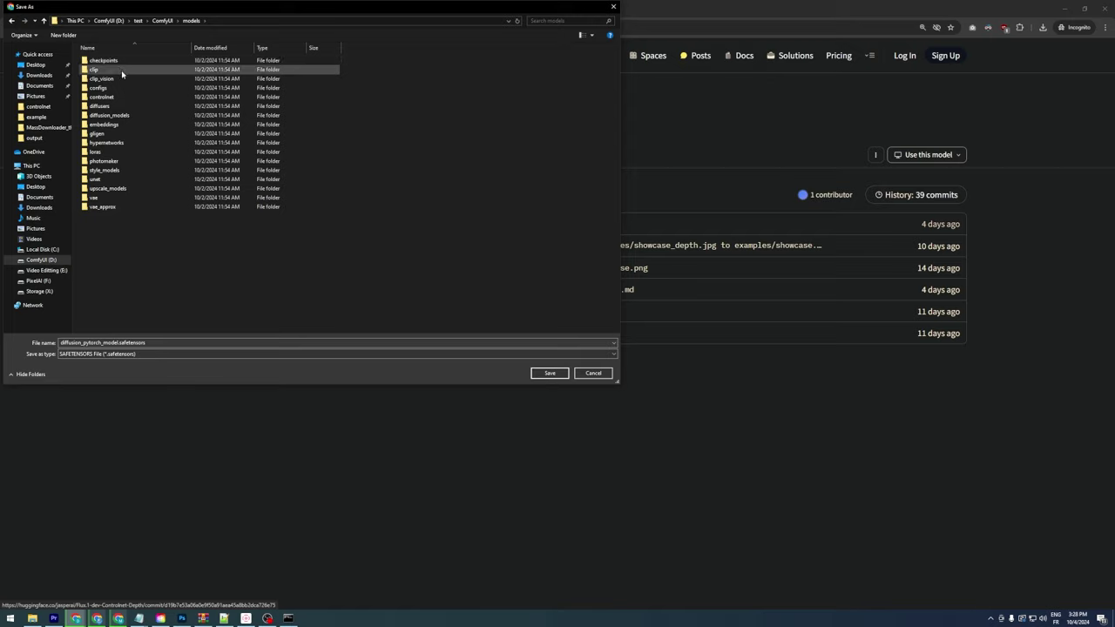
double_click(117, 98)
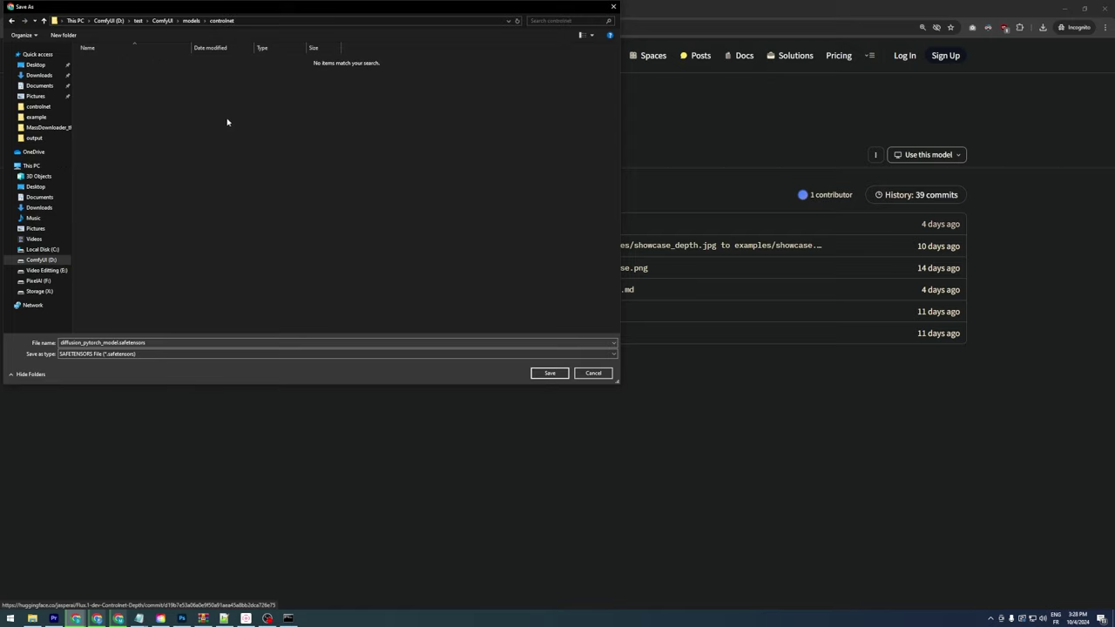
left_click_drag(111, 342, 5, 340)
type("Flux_Controlnet")
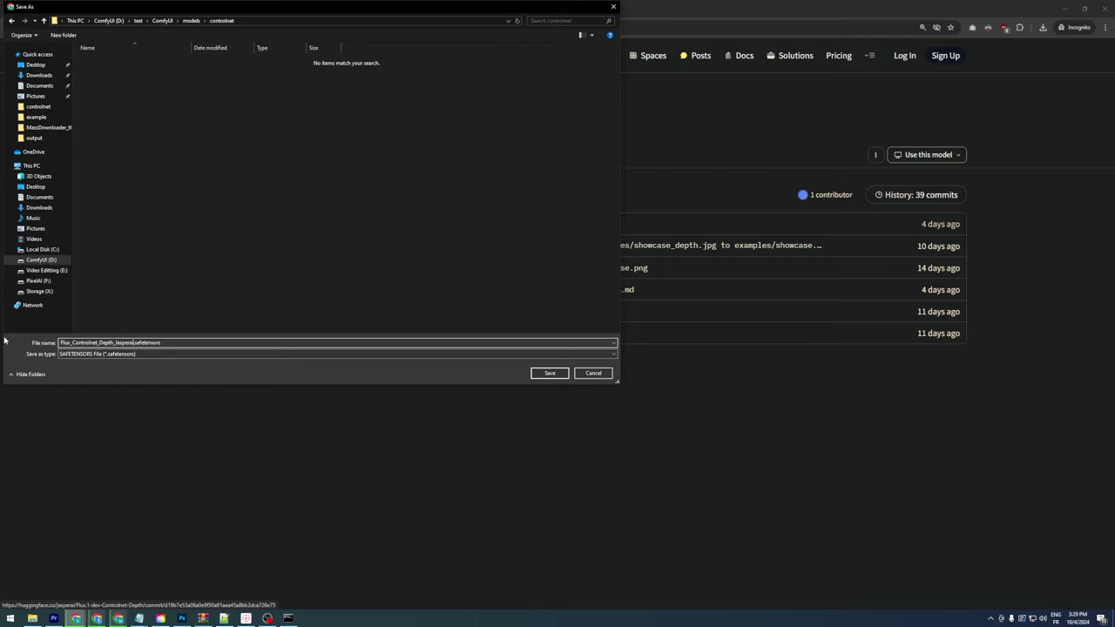
left_click(592, 374)
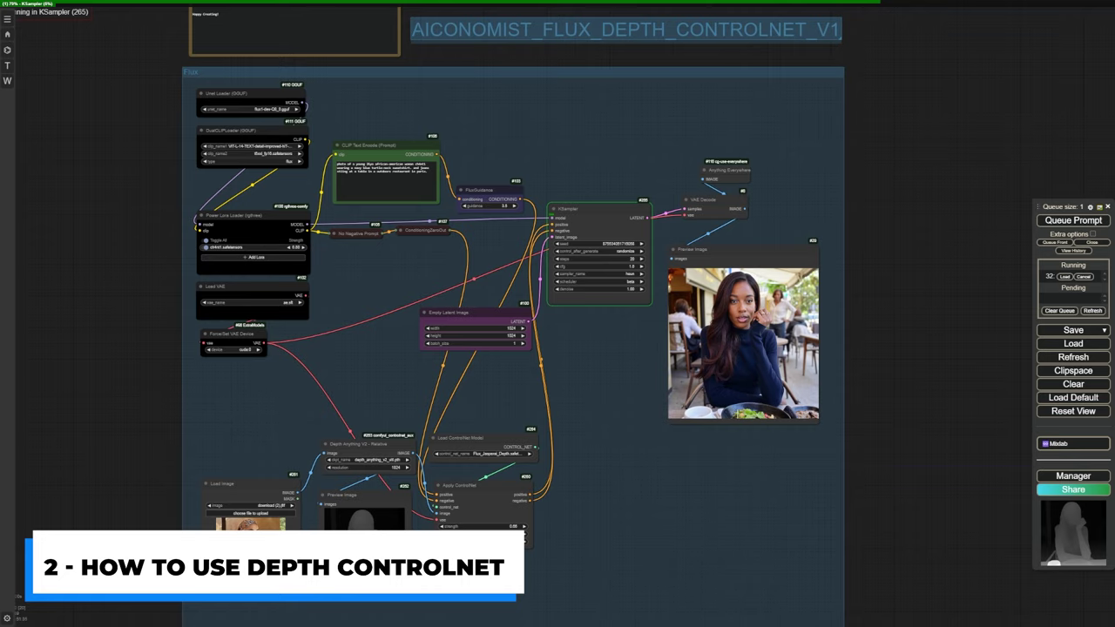
Inspect the Power Lora Loader, CLIP Text Encode, FluxGuidance and sampler preview while the run completes.
scroll(217, 236, "up", 10)
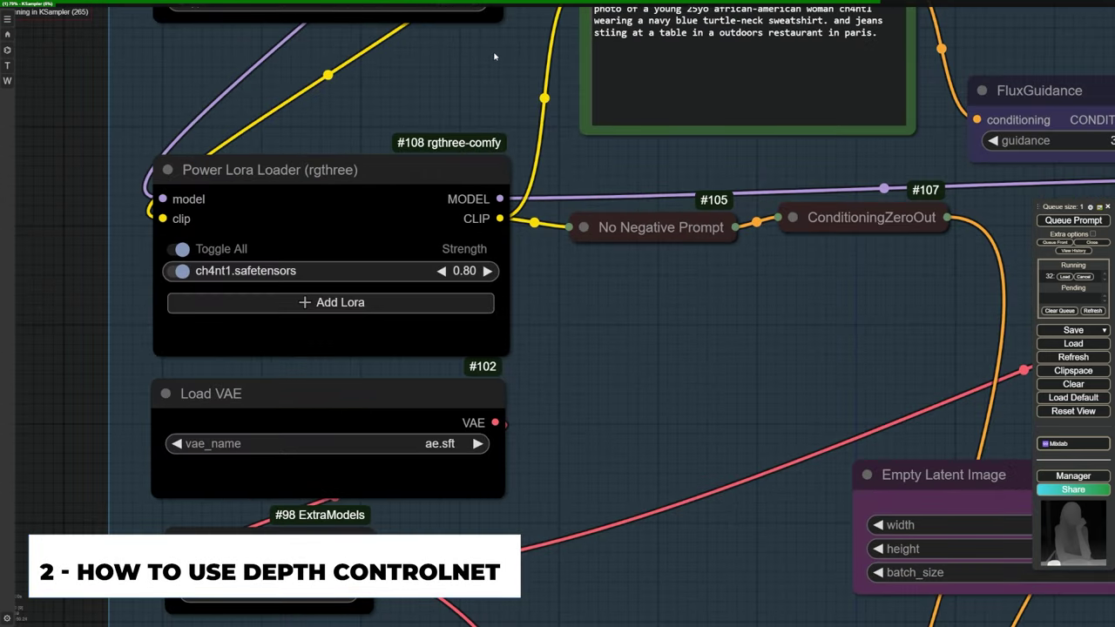
left_click_drag(511, 41, 342, 244)
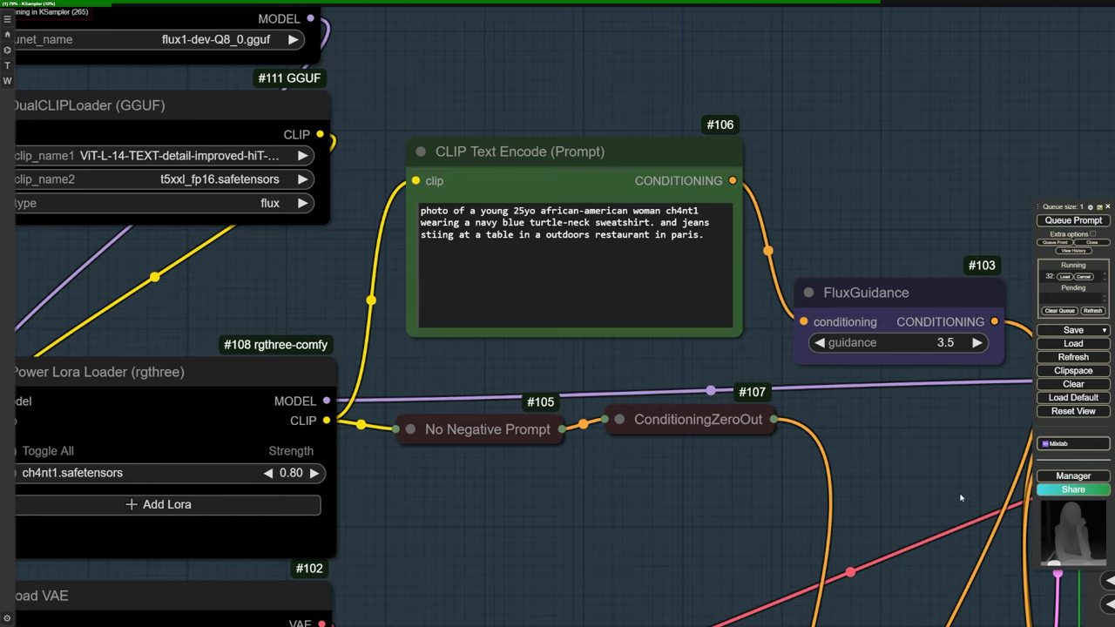
left_click_drag(962, 499, 253, 211)
left_click_drag(523, 434, 278, 364)
scroll(237, 381, "down", 3)
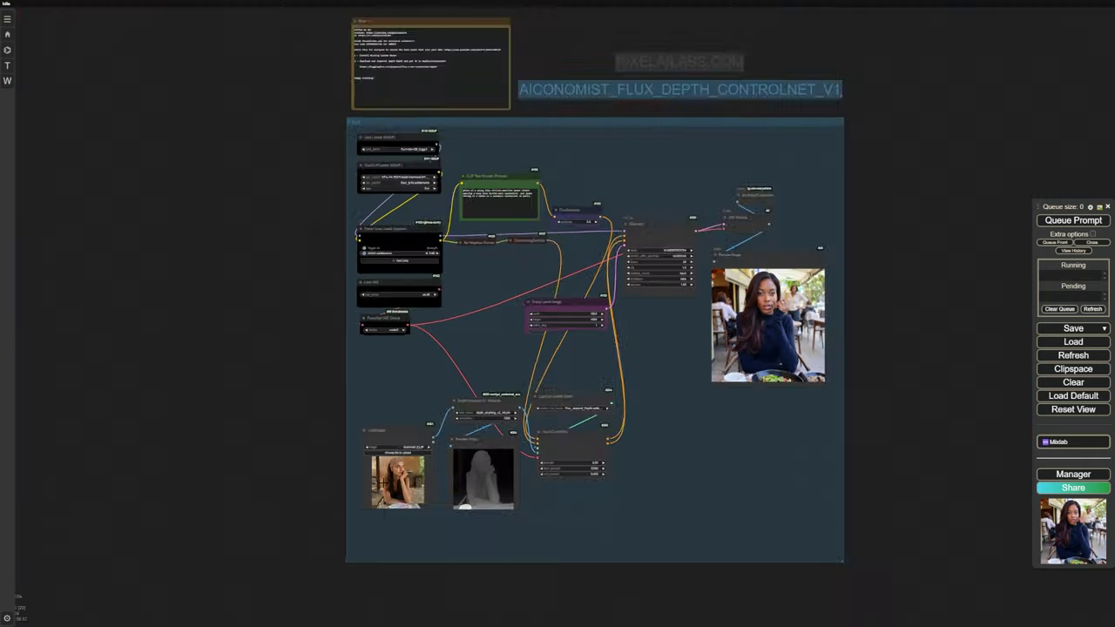
View the Load Image and depth preview nodes and check GPU usage in Task Manager.
scroll(388, 486, "up", 10)
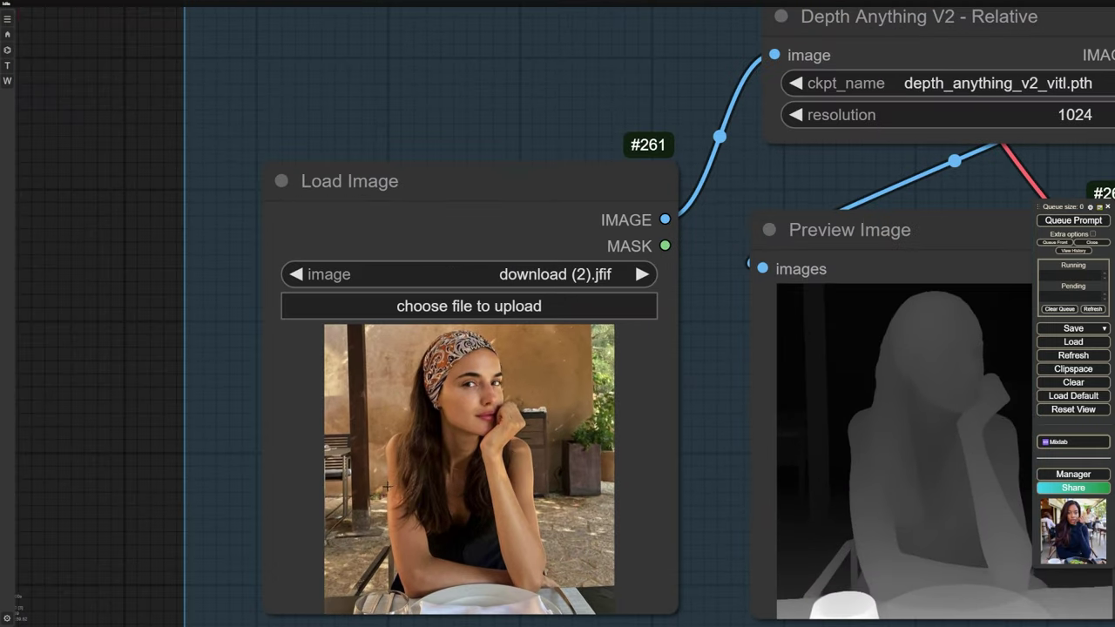
left_click_drag(712, 470, 559, 432)
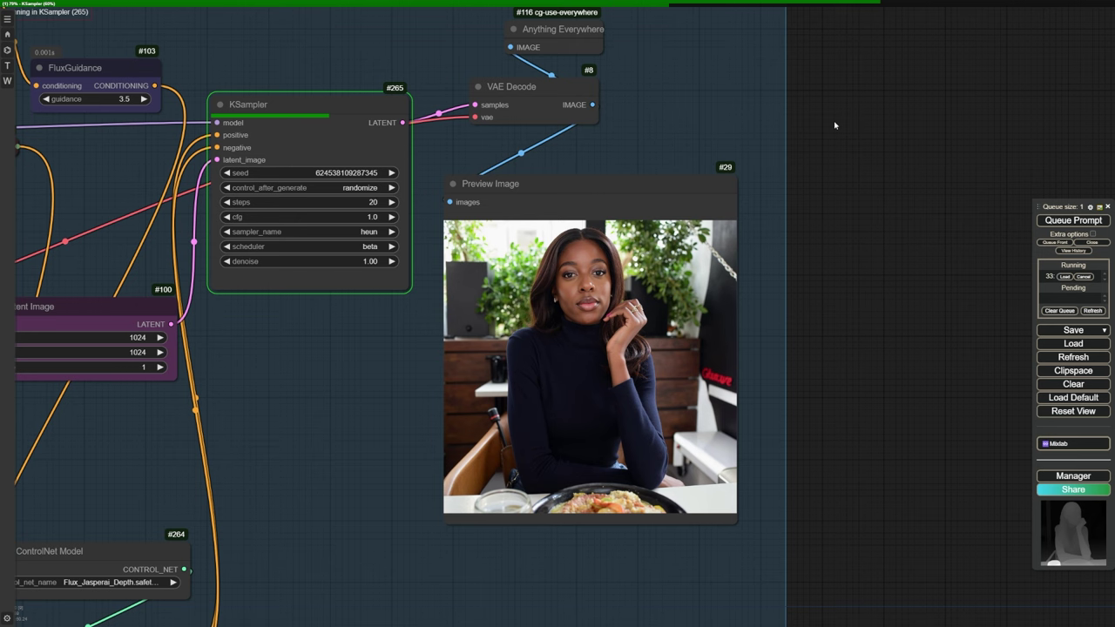
key("ctrl+shift+Escape")
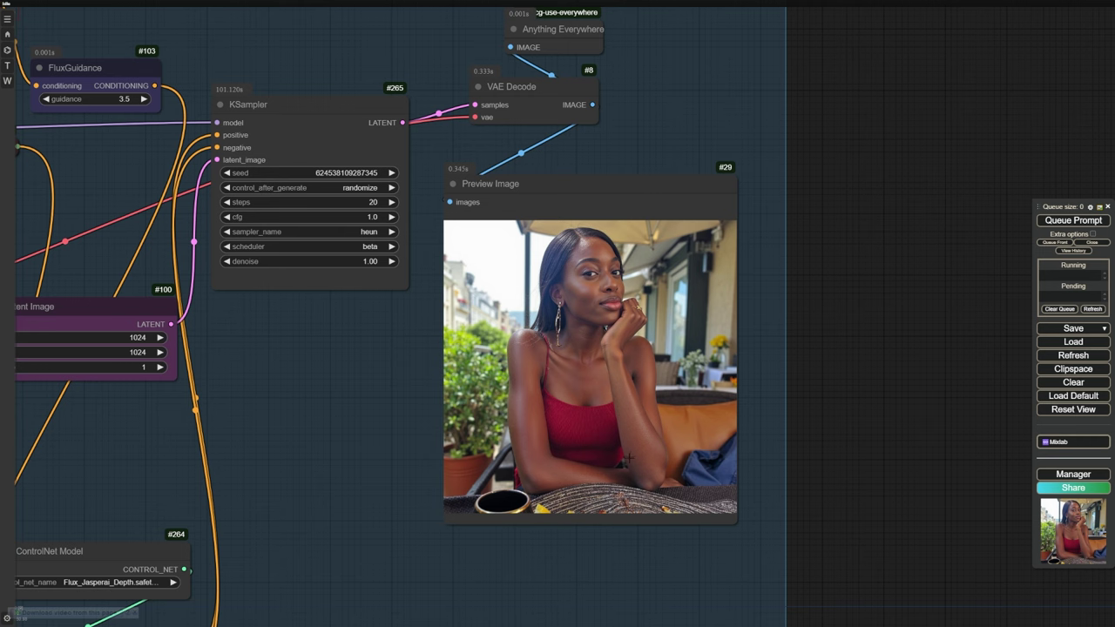
scroll(627, 459, "up", 3)
scroll(627, 459, "up", 2)
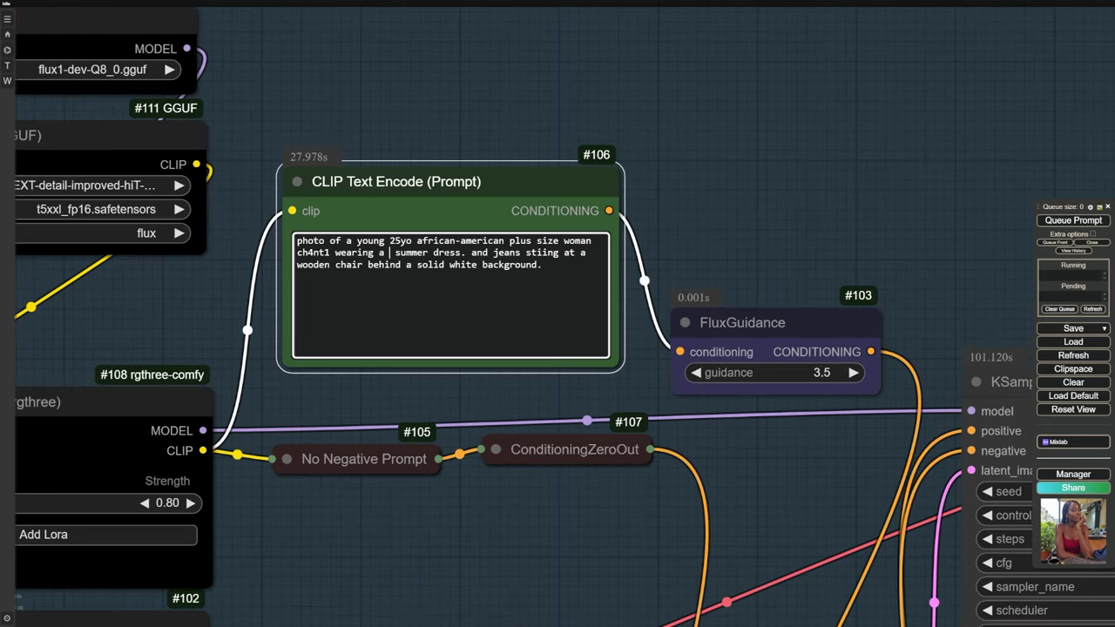
Add 'yellow' before 'summer dress' in the prompt and queue a new generation.
type("yellow")
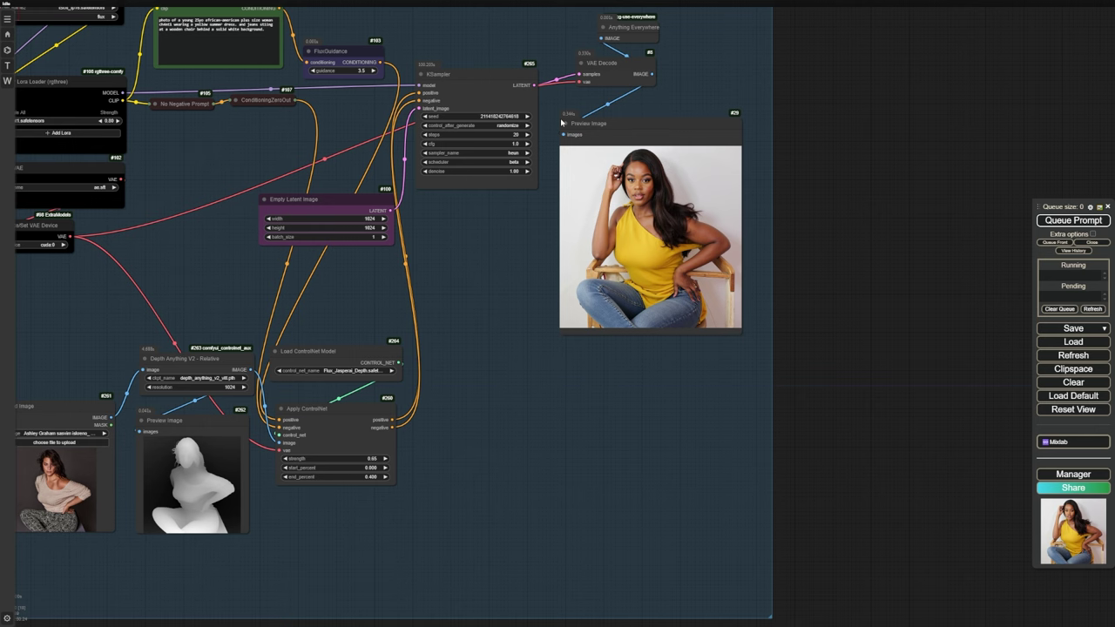
left_click(1064, 223)
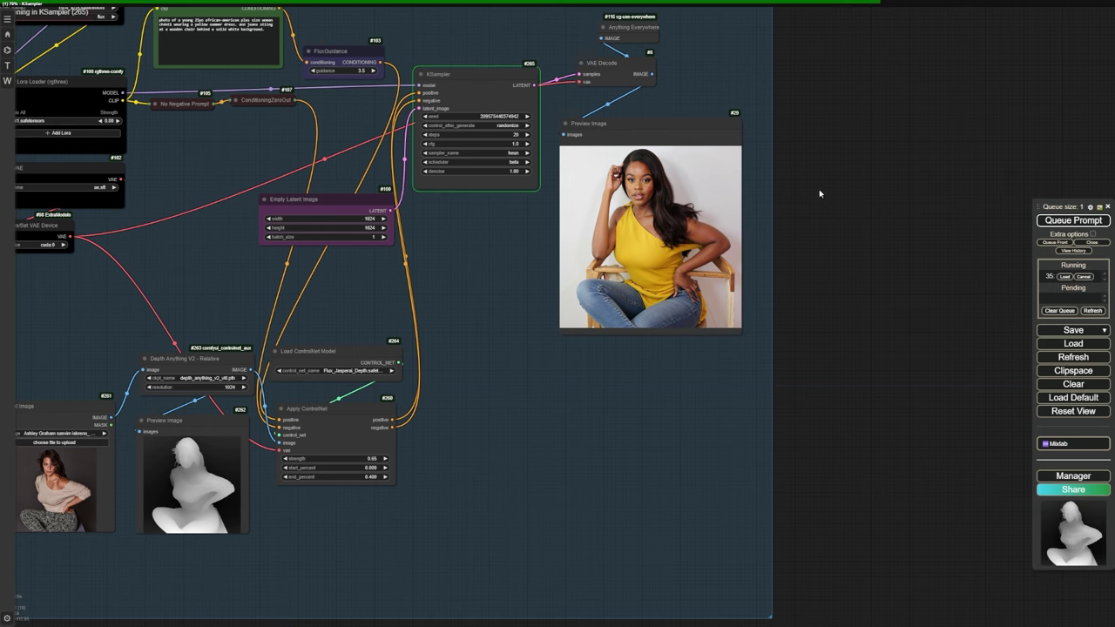
scroll(655, 114, "up", 3)
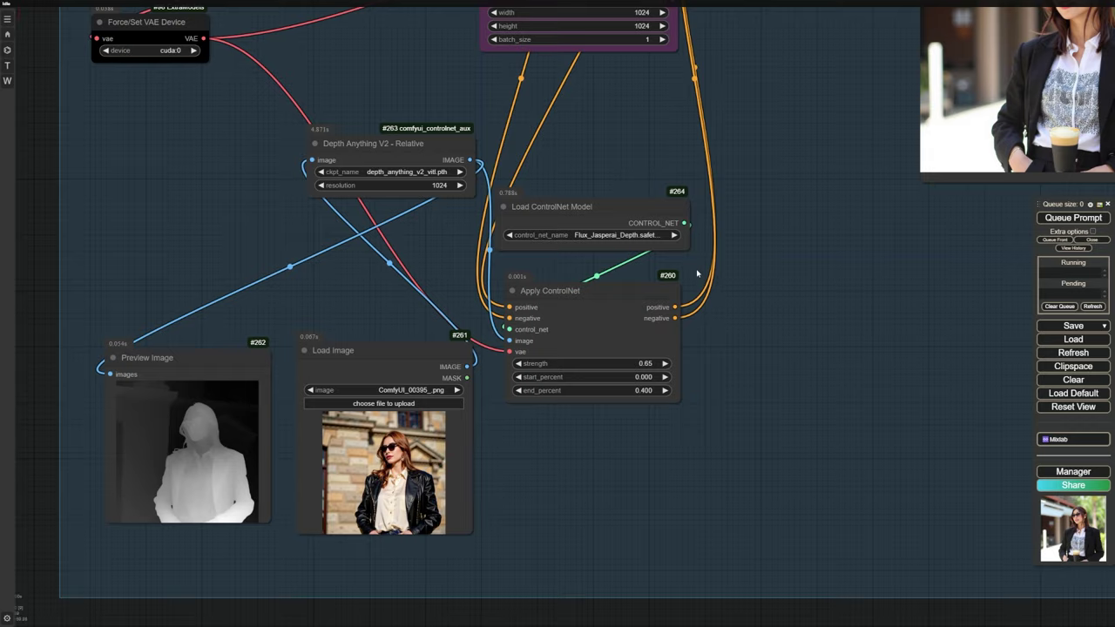
Zoom the canvas to view the snowy-park portrait generated from reference ComfyUI_00401_.png.
scroll(697, 275, "up", 3)
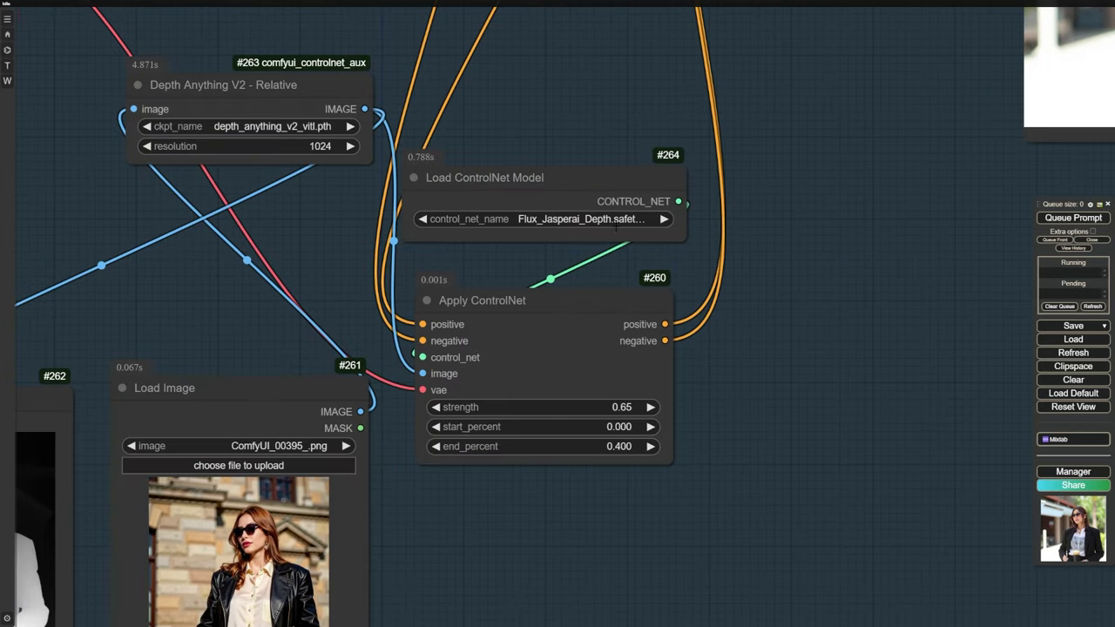
Keep Flux_Jasperai_Depth loaded and set Apply ControlNet strength 0.65 and end_percent 0.4.
left_click(616, 219)
left_click(636, 80)
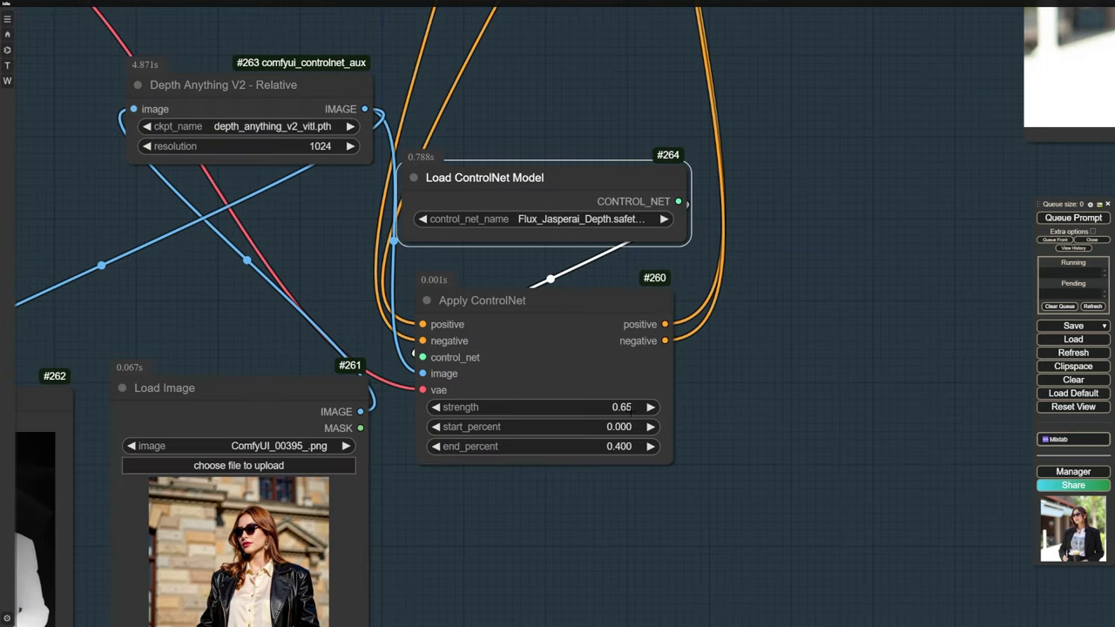
left_click(566, 407)
left_click(829, 408)
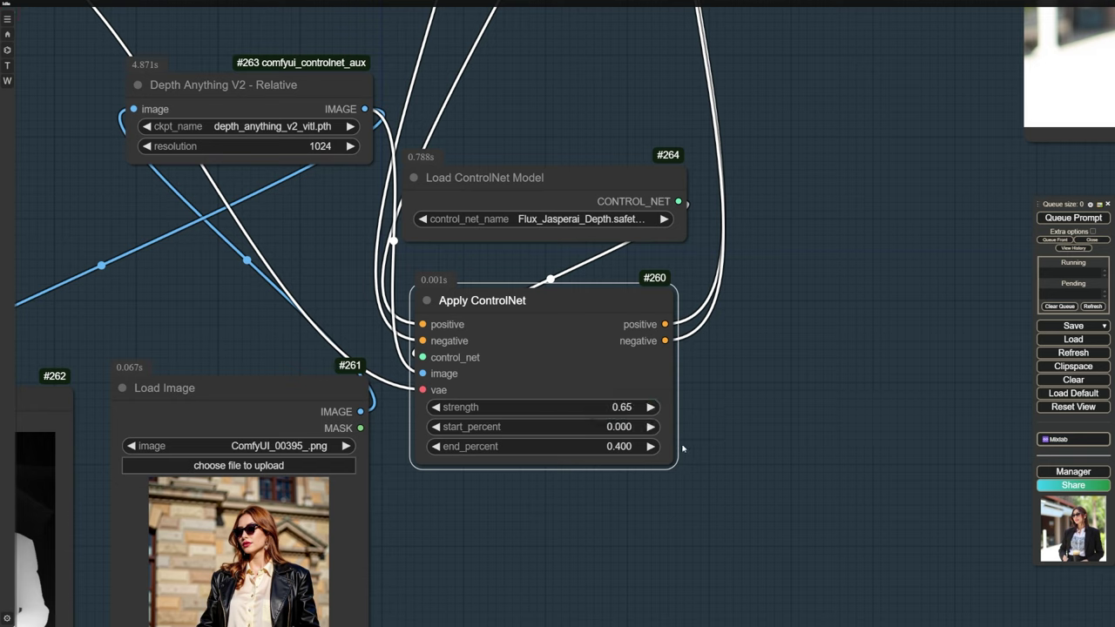
left_click(615, 446)
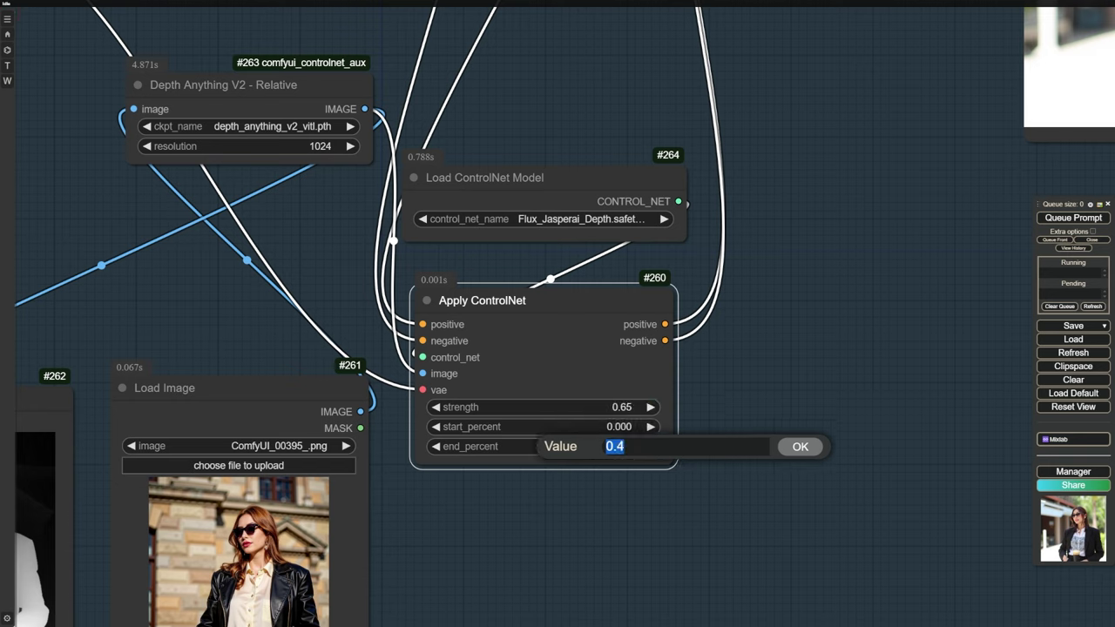
left_click(800, 447)
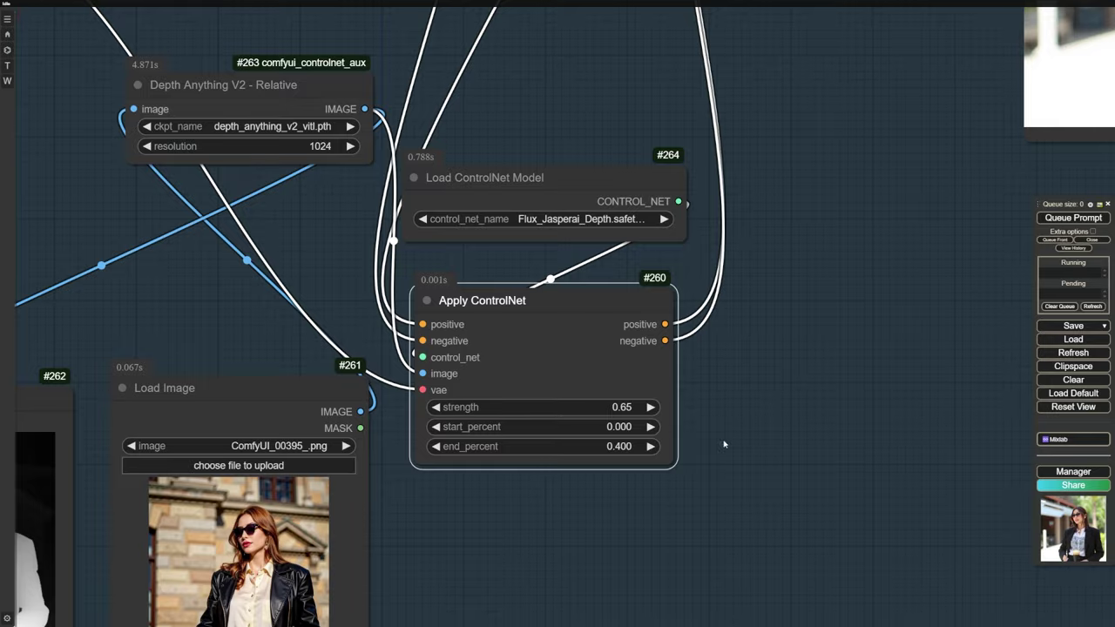
left_click(622, 447)
left_click(814, 449)
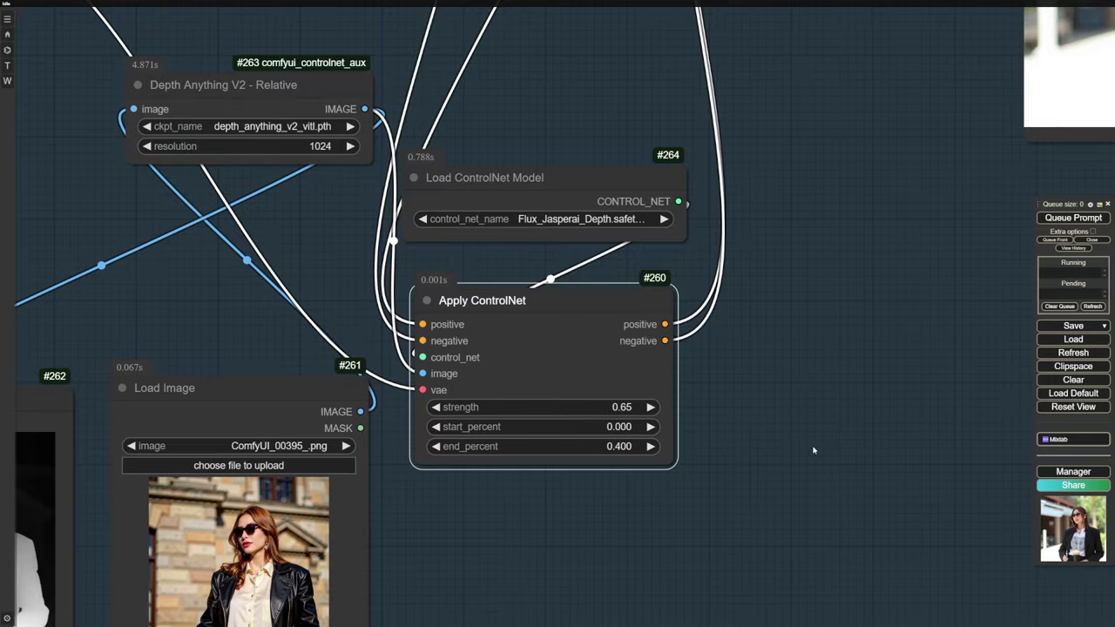